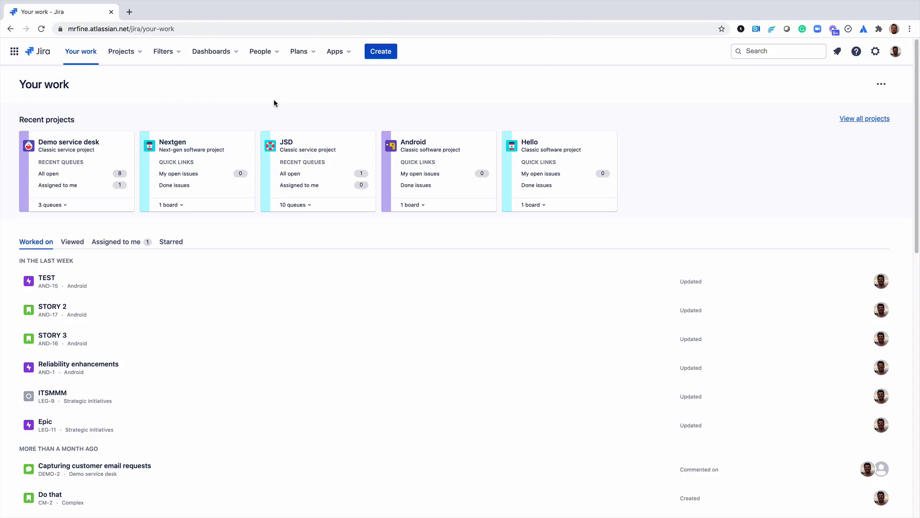
- Create a new plan named 'Mobile Dev' with Access left as Open
left_click(305, 57)
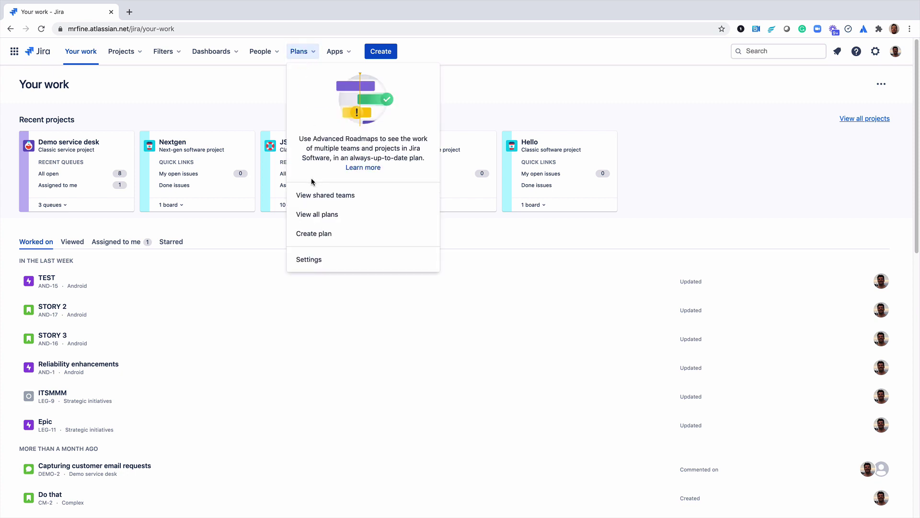
left_click(314, 234)
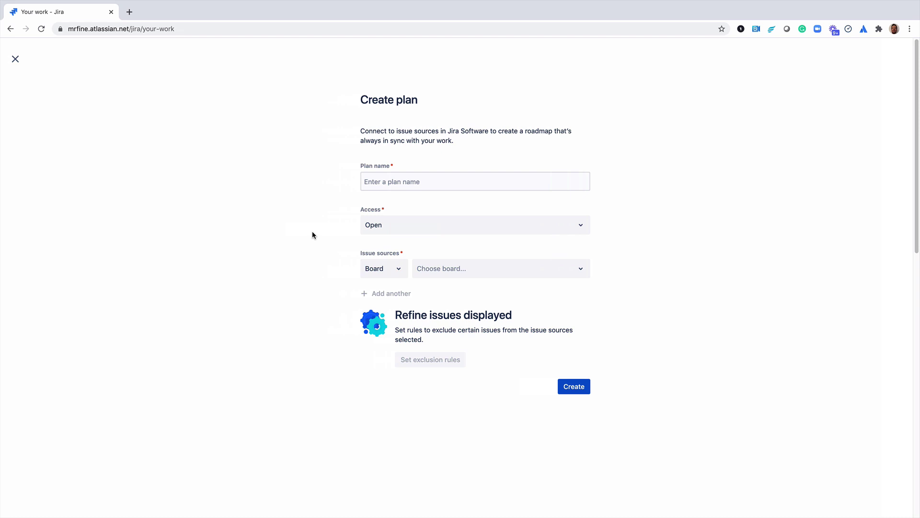
left_click(380, 183)
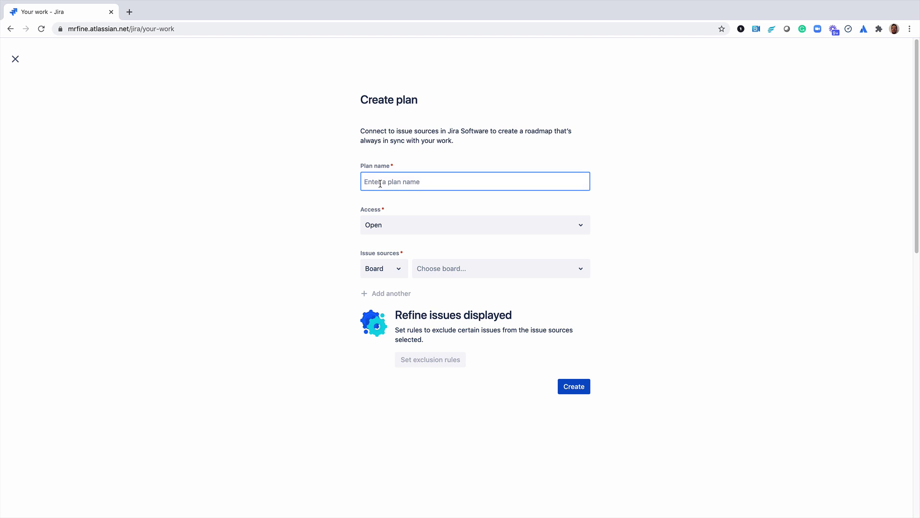
type("Mobile Dev")
left_click(386, 226)
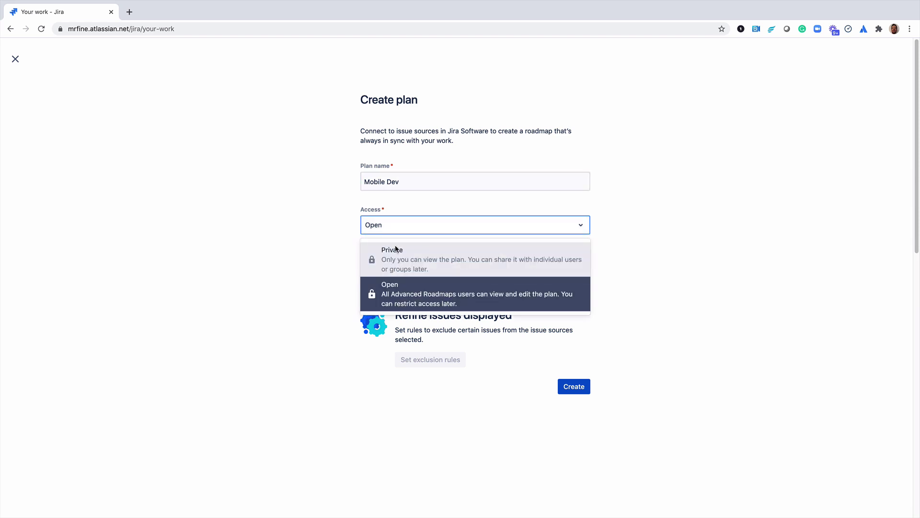
left_click(331, 272)
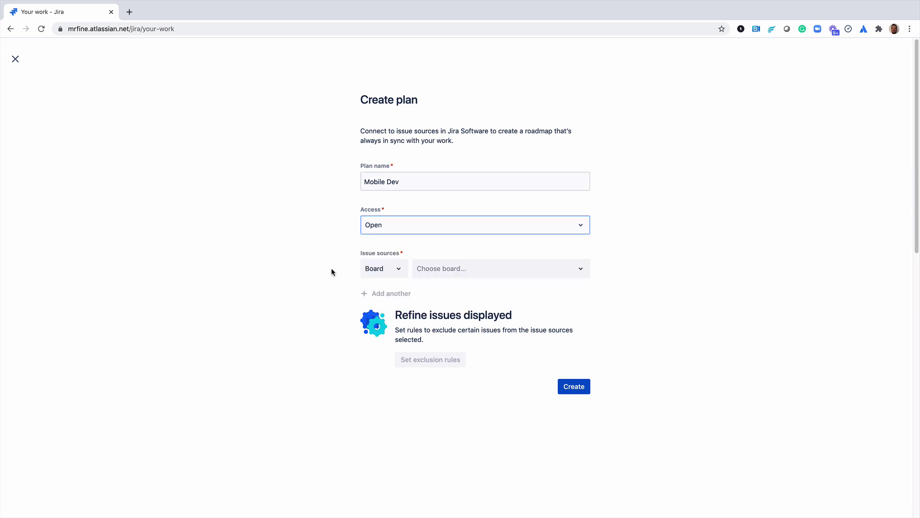
- Add the iOS and Android boards as the plan's first two issue sources
left_click(387, 269)
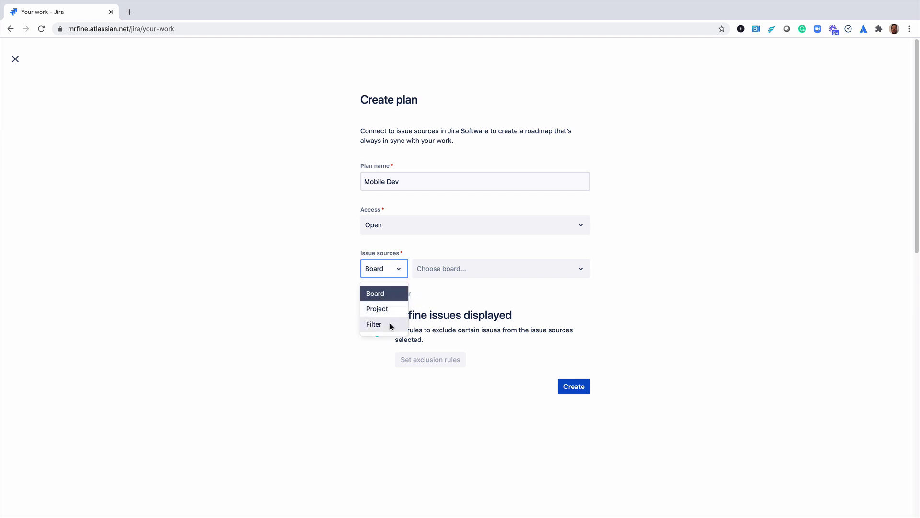
left_click(440, 273)
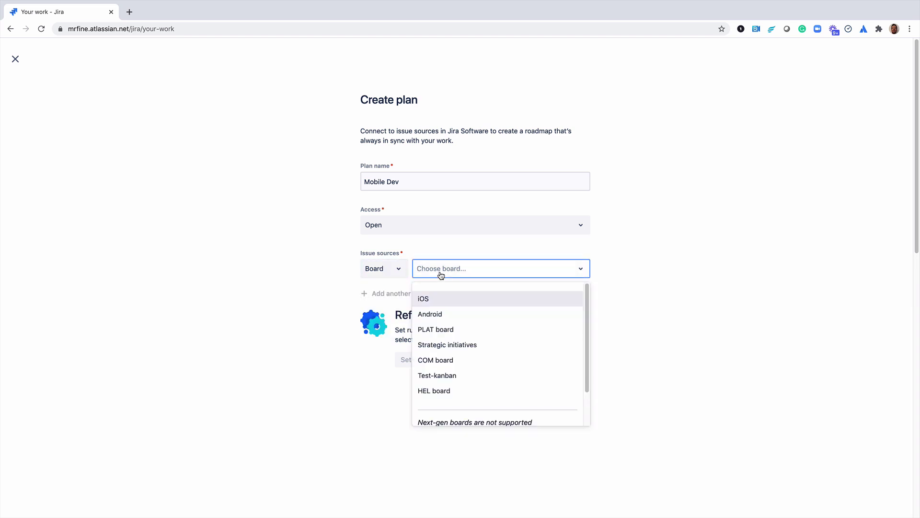
left_click(439, 301)
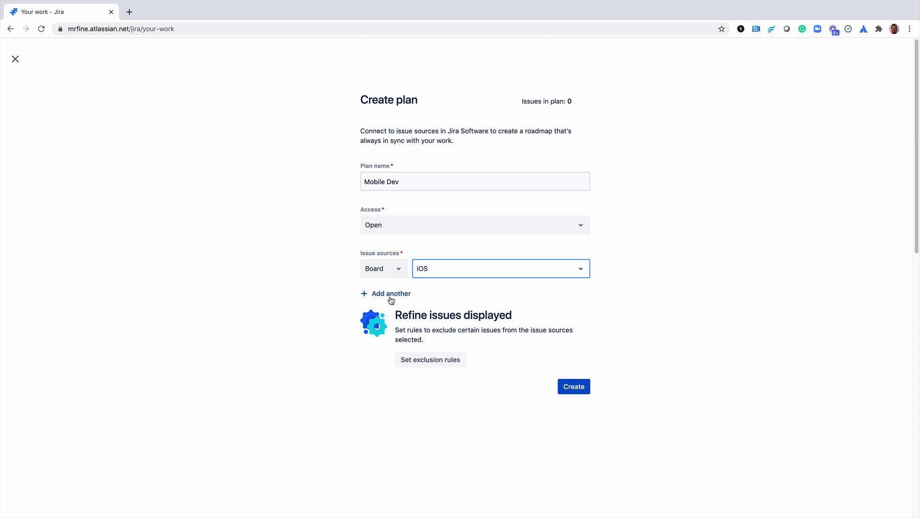
left_click(394, 295)
left_click(438, 297)
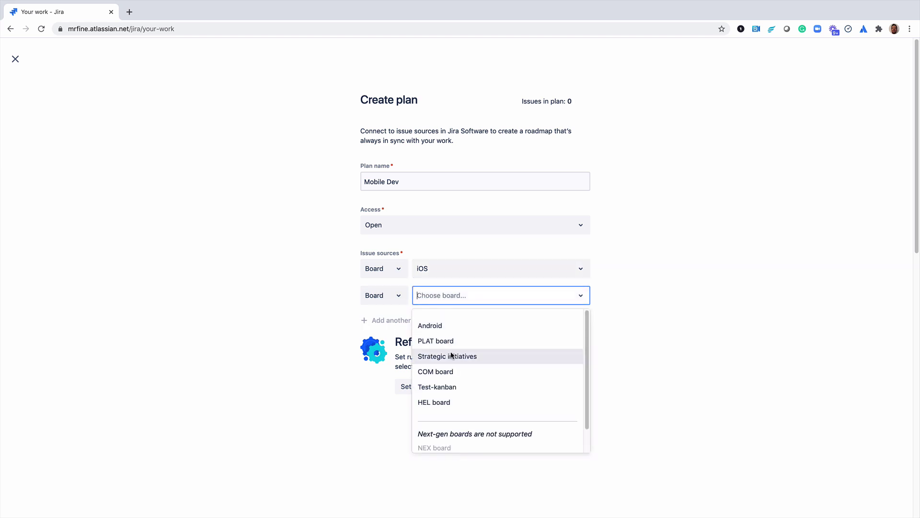
left_click(449, 331)
- Add the Strategic initiatives project as a third source, bringing the total to 21 issues
left_click(393, 321)
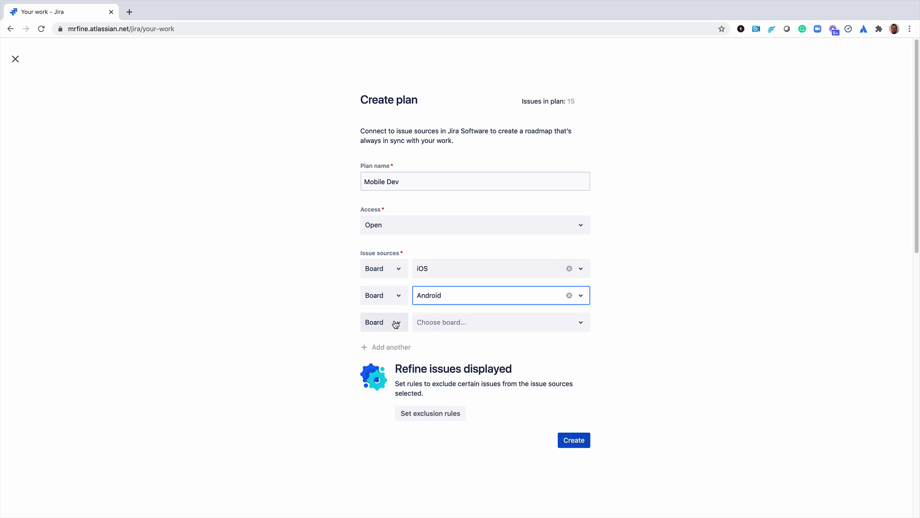
left_click(394, 323)
left_click(386, 362)
left_click(433, 326)
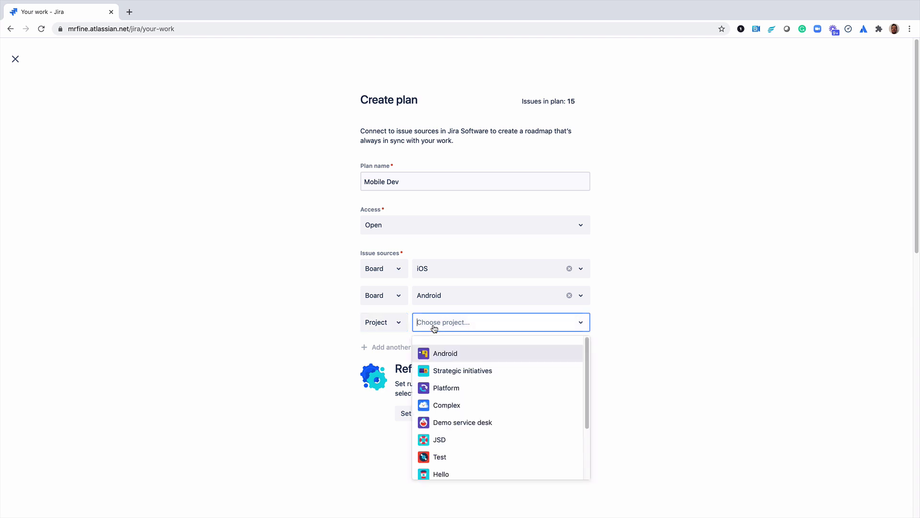
left_click(456, 370)
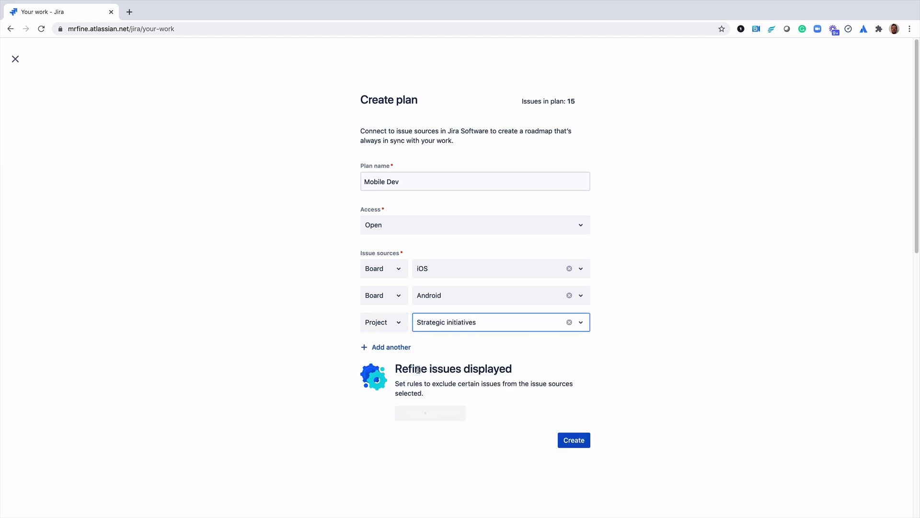
left_click(325, 362)
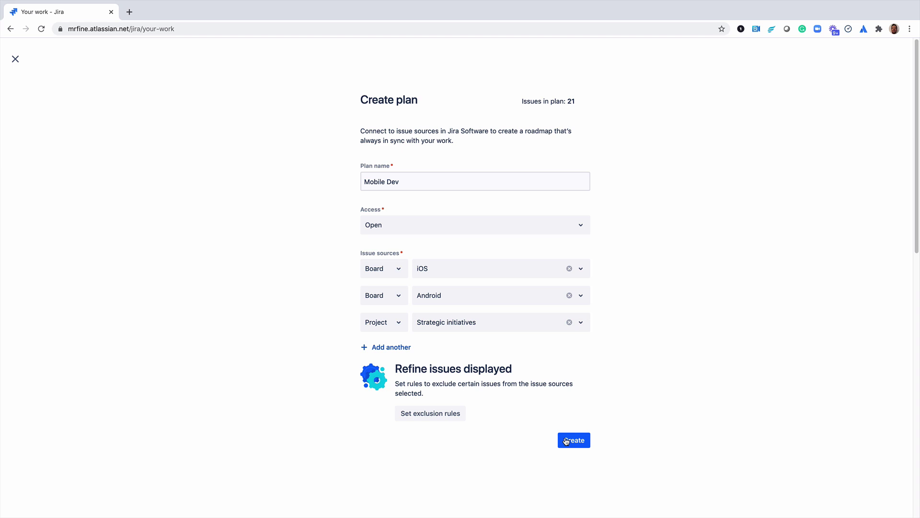
- Set exclusion rules that exclude Idea, Innovation and Sub-task issue types, leaving 17 issues
left_click(433, 418)
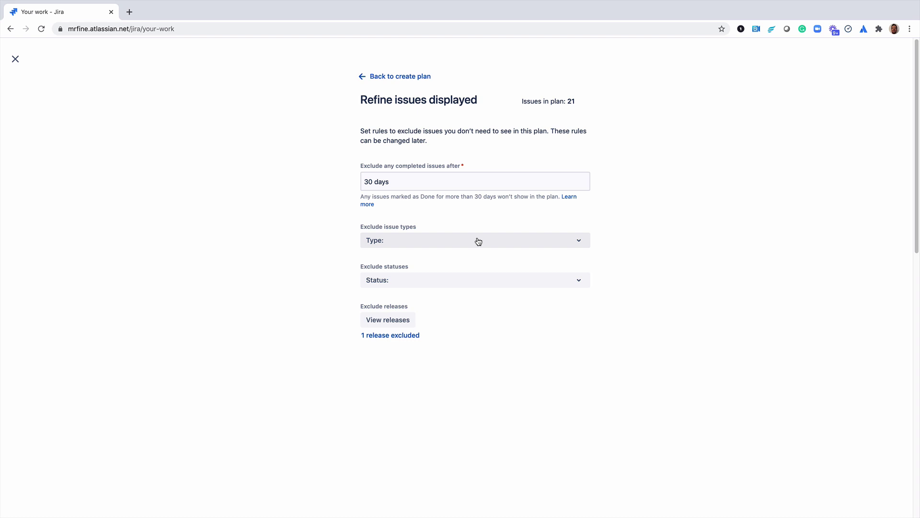
left_click(448, 245)
left_click(442, 272)
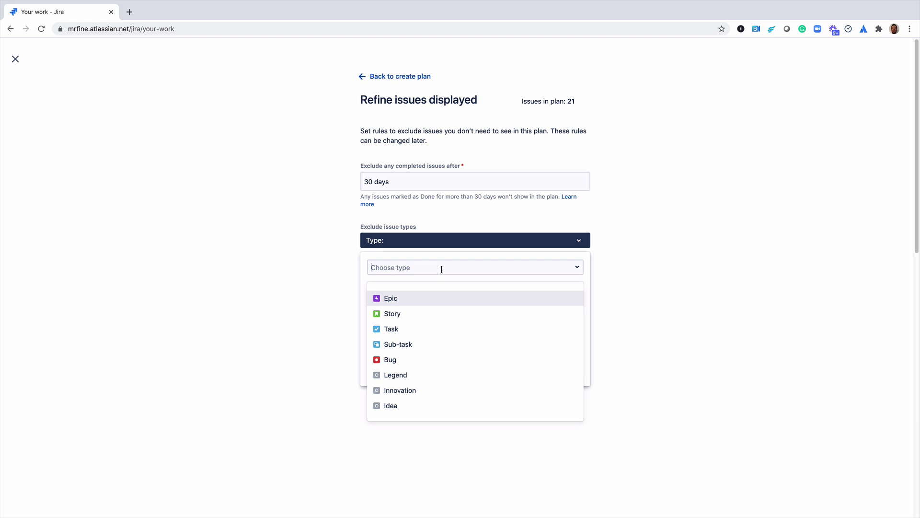
left_click(405, 408)
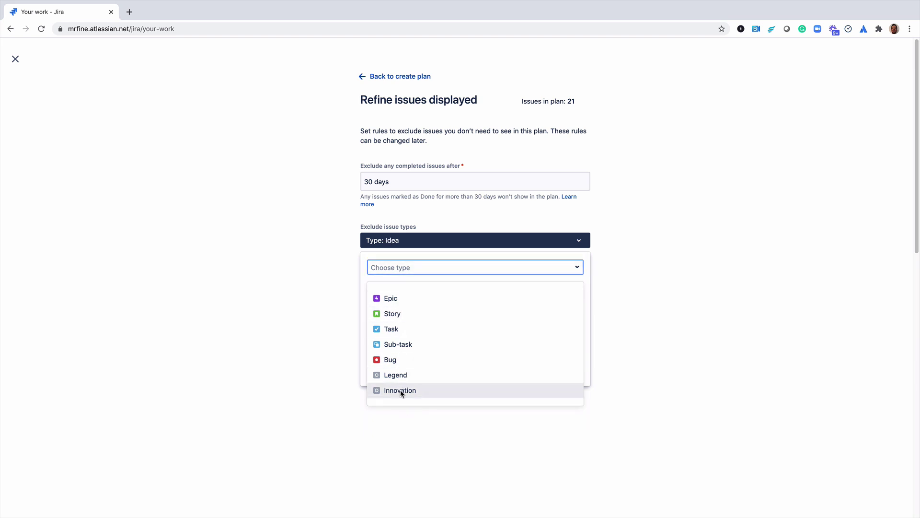
left_click(401, 389)
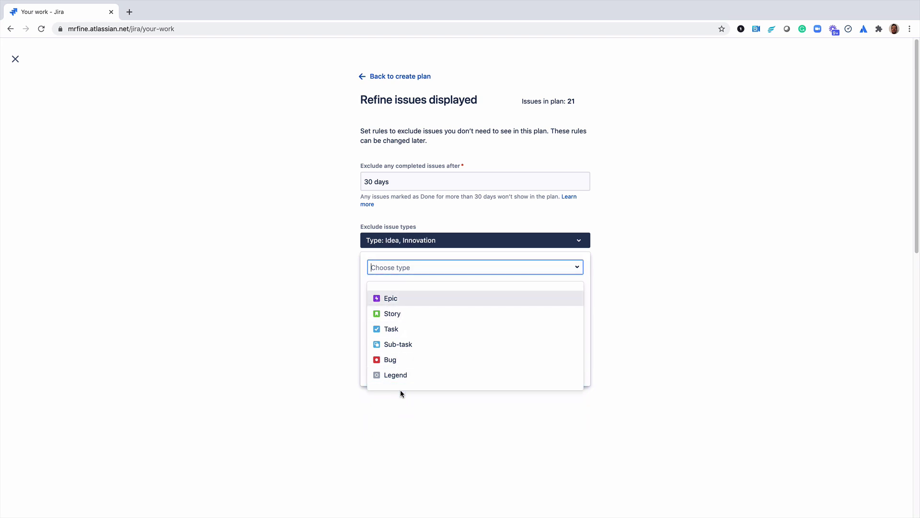
left_click(388, 348)
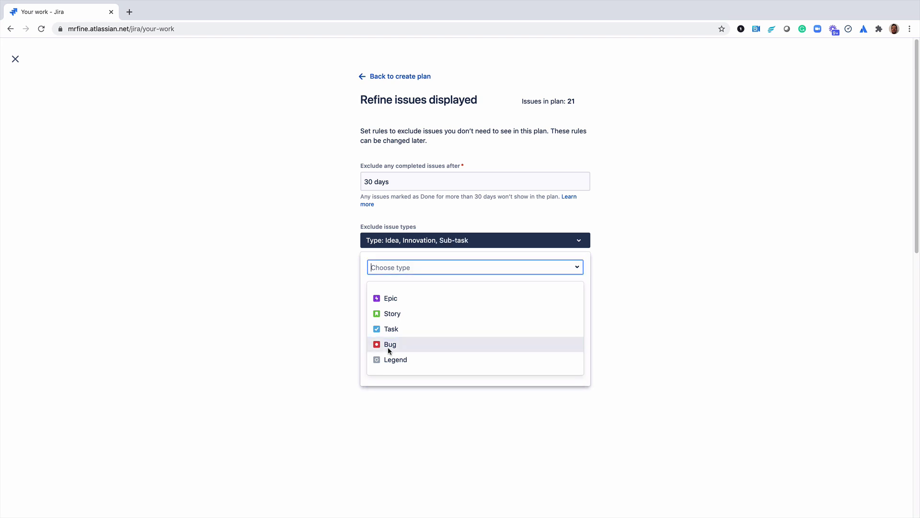
left_click(334, 357)
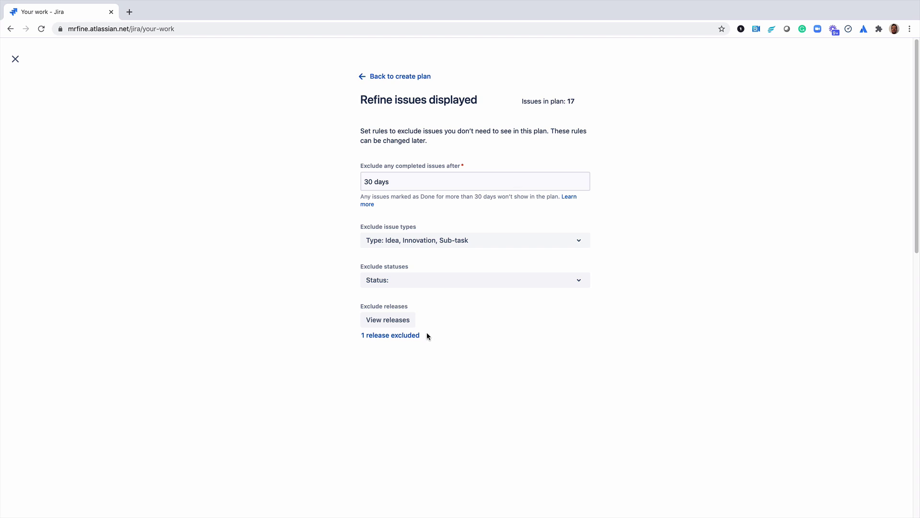
- Exclude the Considering and Draft statuses, dropping the plan to 16 issues
left_click(412, 285)
left_click(411, 307)
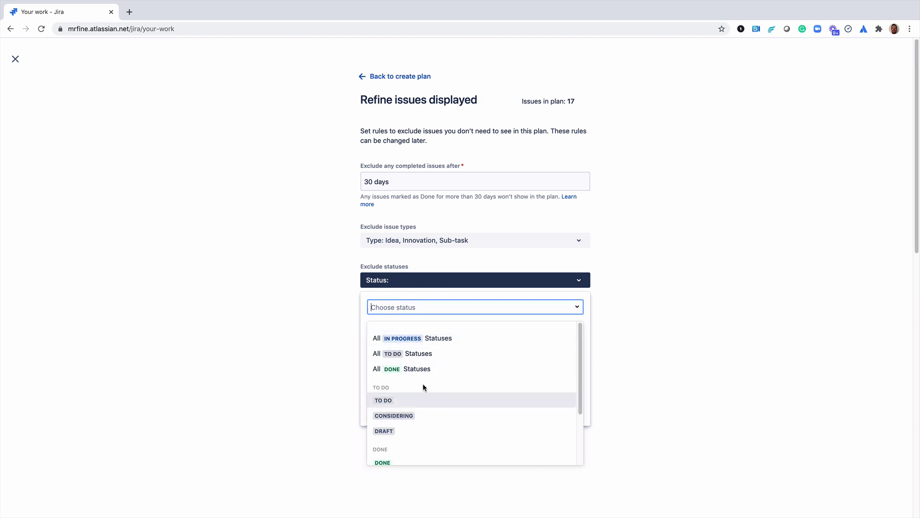
left_click(412, 416)
left_click(400, 417)
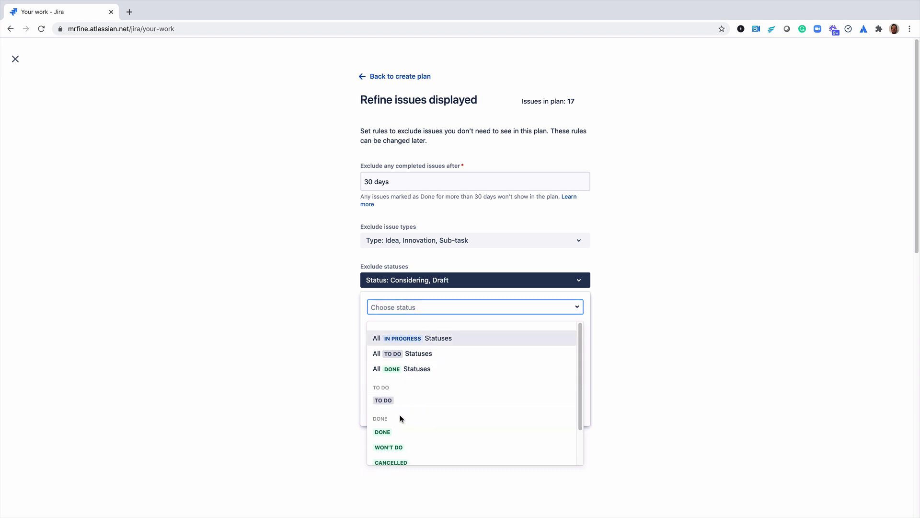
left_click(341, 424)
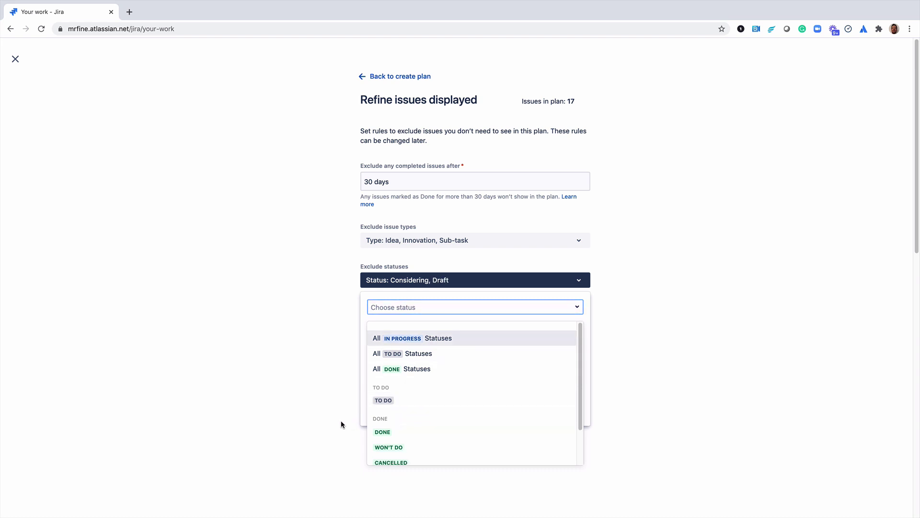
left_click(330, 412)
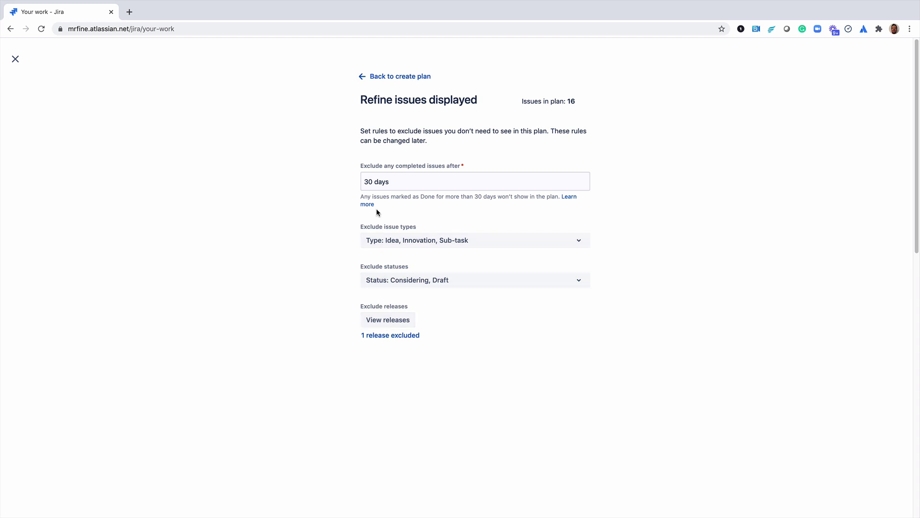
- Create the Mobile Dev plan and expand all roadmap rows to show child epics and stories
left_click(378, 79)
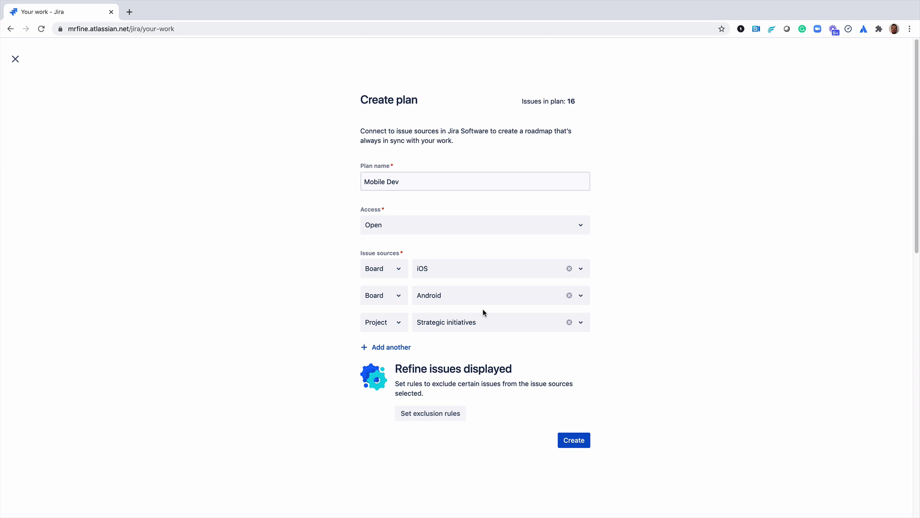
left_click(576, 439)
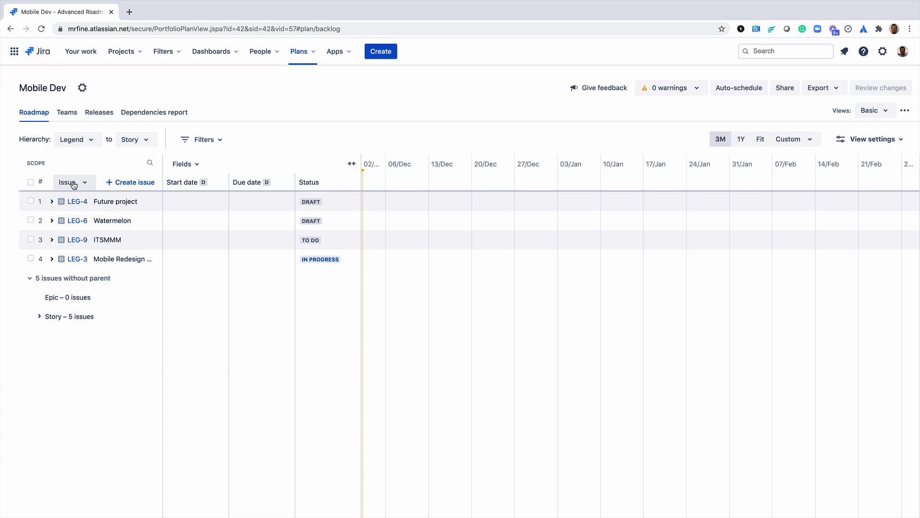
left_click(84, 185)
left_click(83, 204)
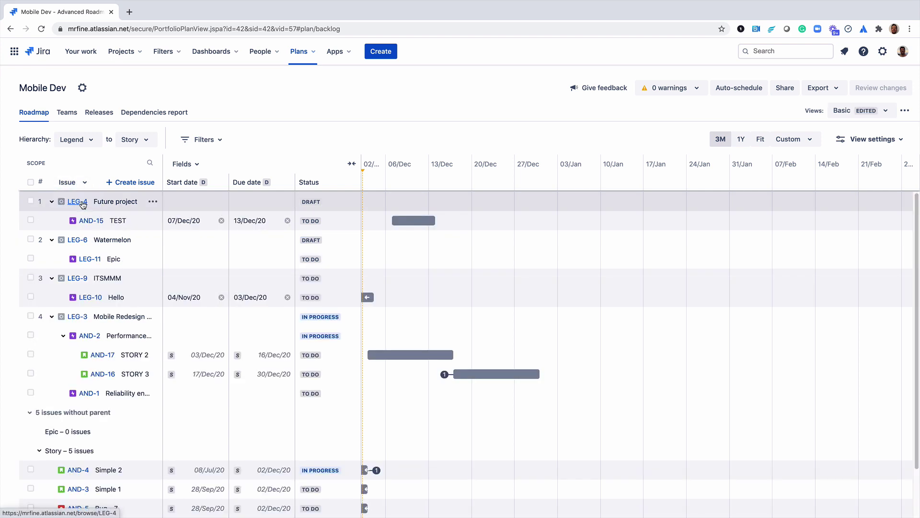
scroll(99, 260, "down", 1)
scroll(99, 259, "up", 1)
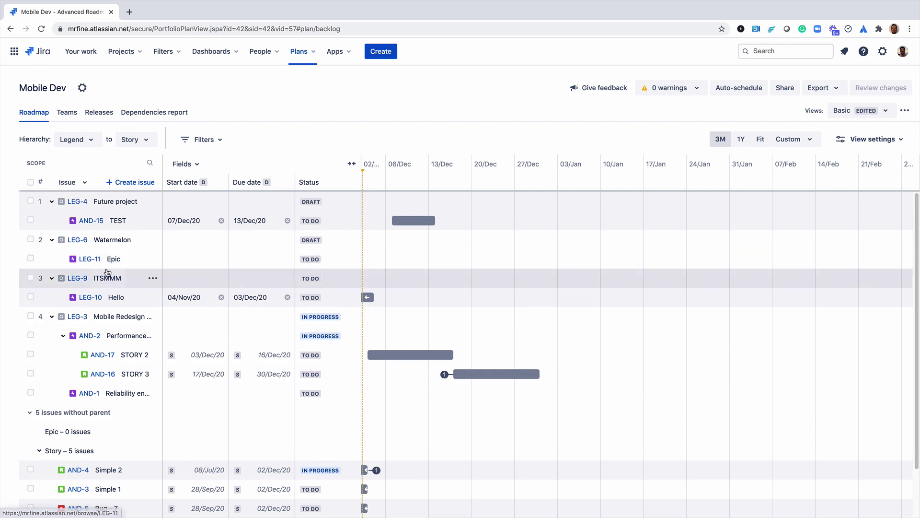
left_click(82, 89)
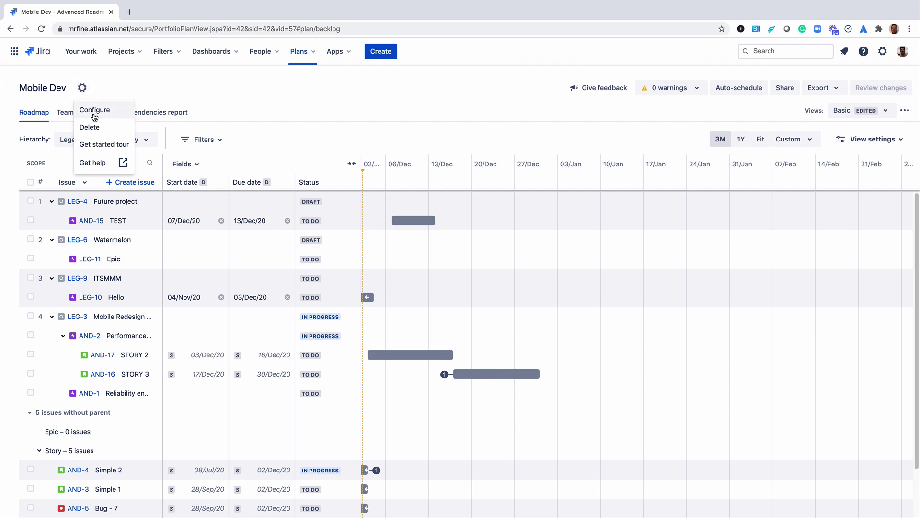
left_click(102, 145)
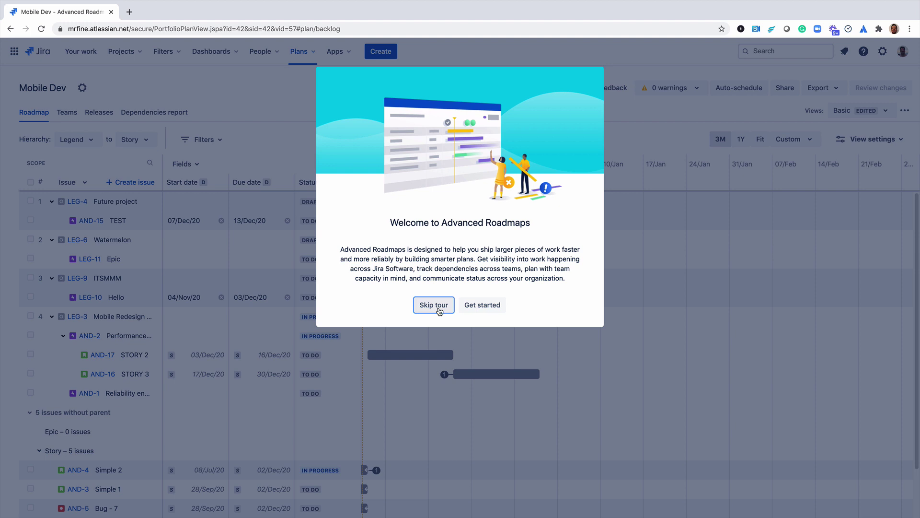
left_click(469, 306)
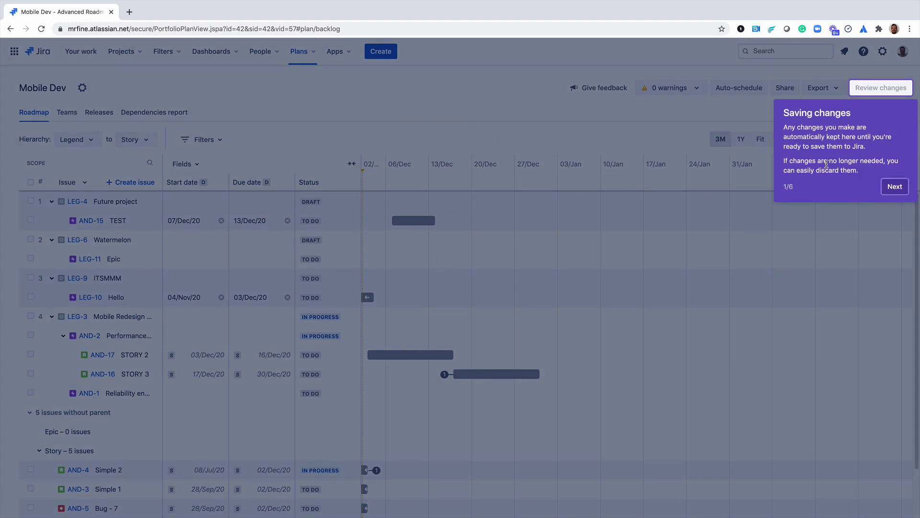
left_click(889, 187)
left_click(288, 282)
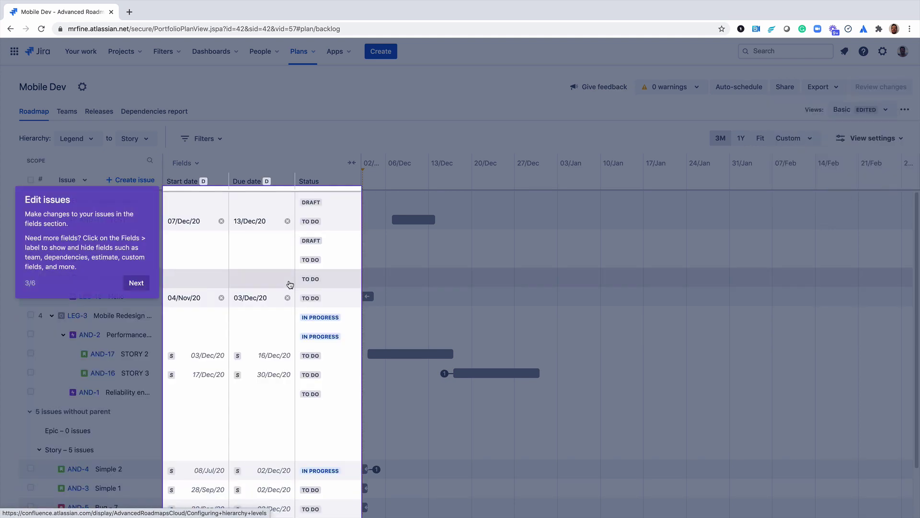
left_click(135, 284)
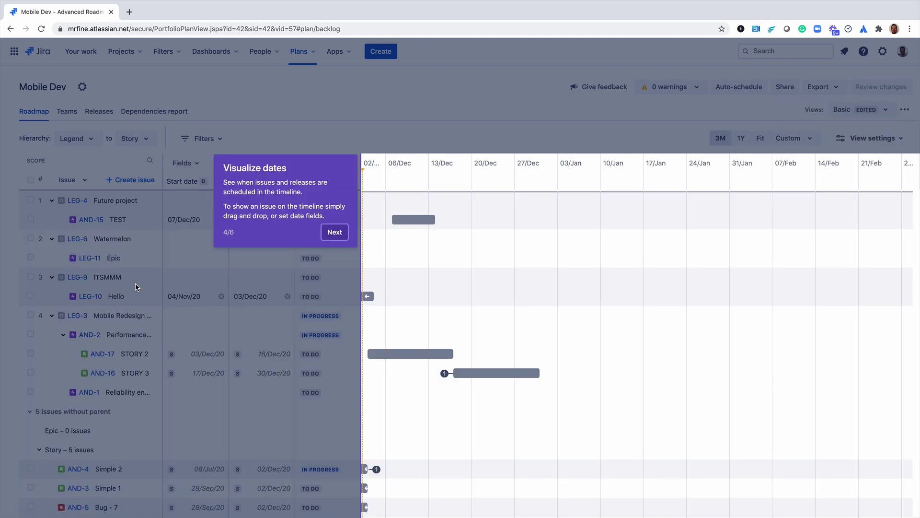
left_click(334, 232)
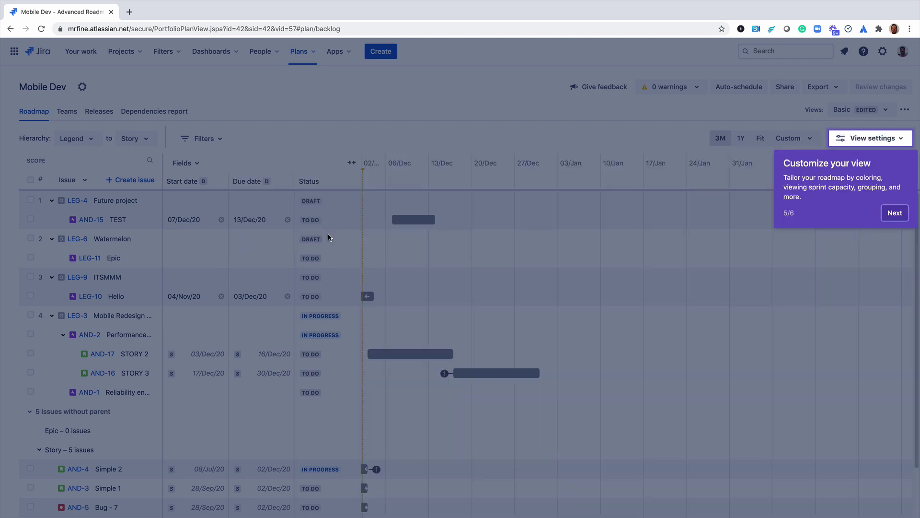
left_click(894, 213)
left_click(893, 191)
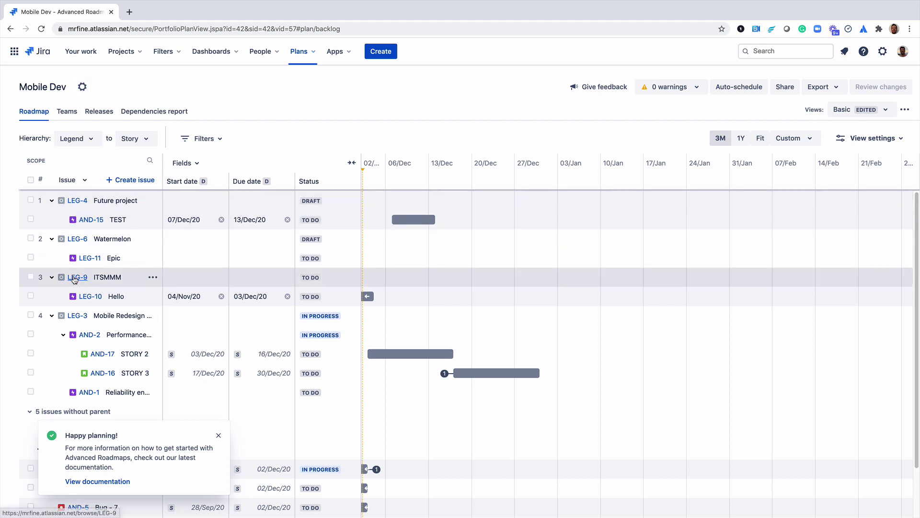
- Select LEG-11, LEG-9 and LEG-10 and bulk-remove them from the plan
left_click(30, 257)
left_click(30, 277)
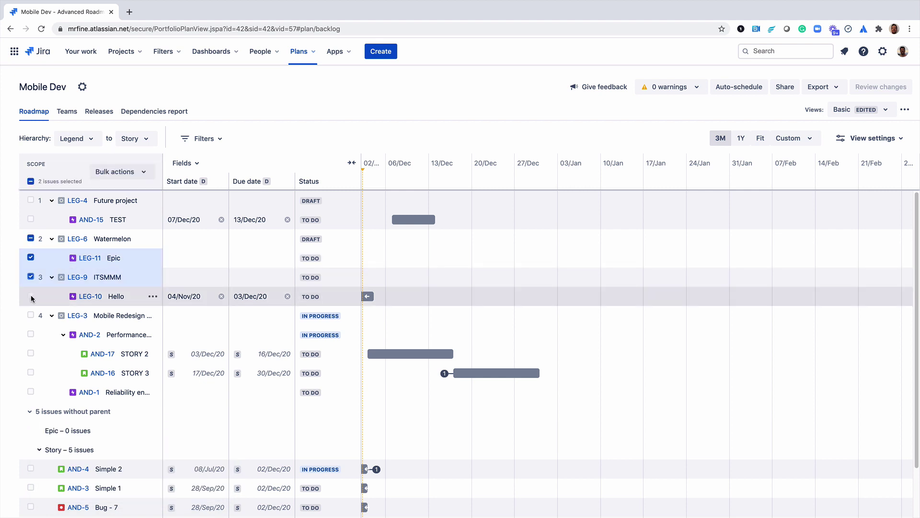
left_click(30, 296)
left_click(116, 173)
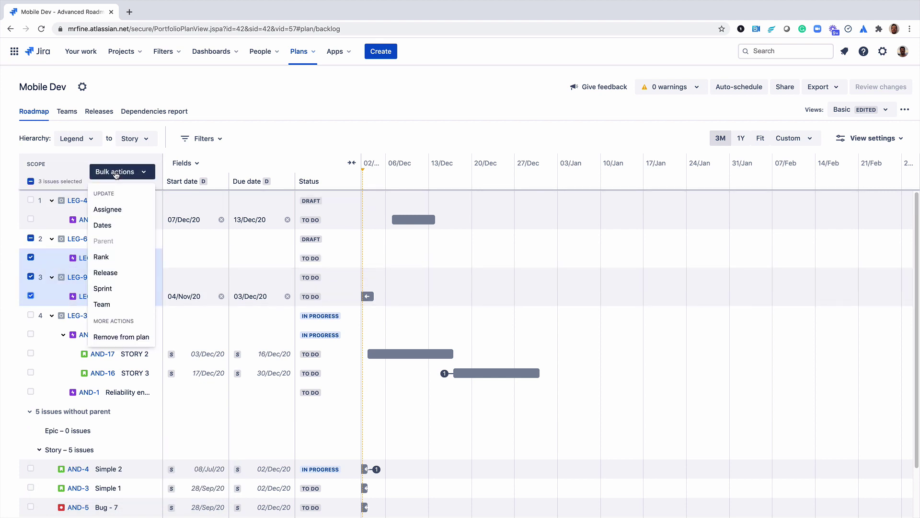
left_click(121, 337)
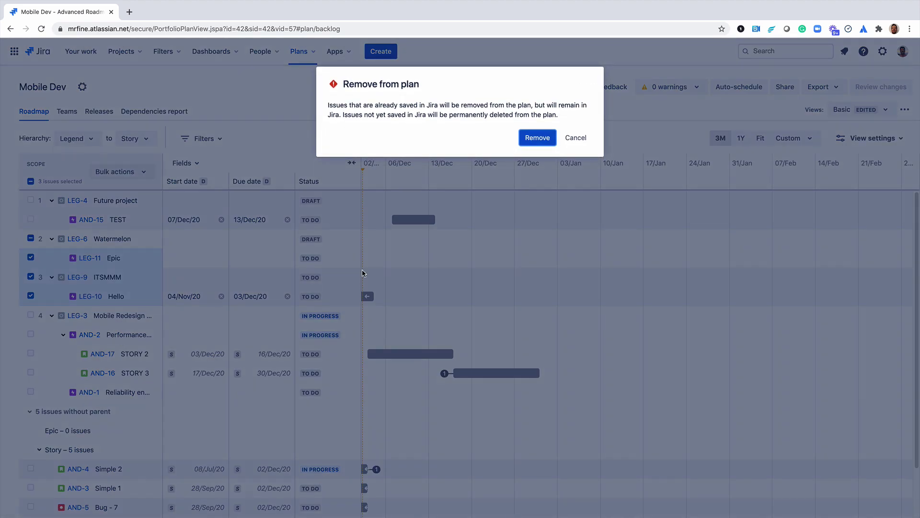
left_click(537, 138)
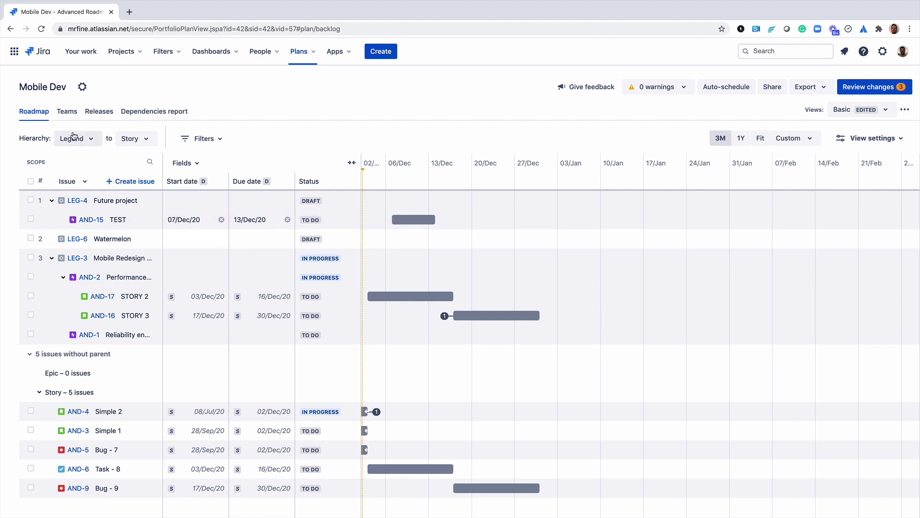
left_click(83, 87)
left_click(94, 110)
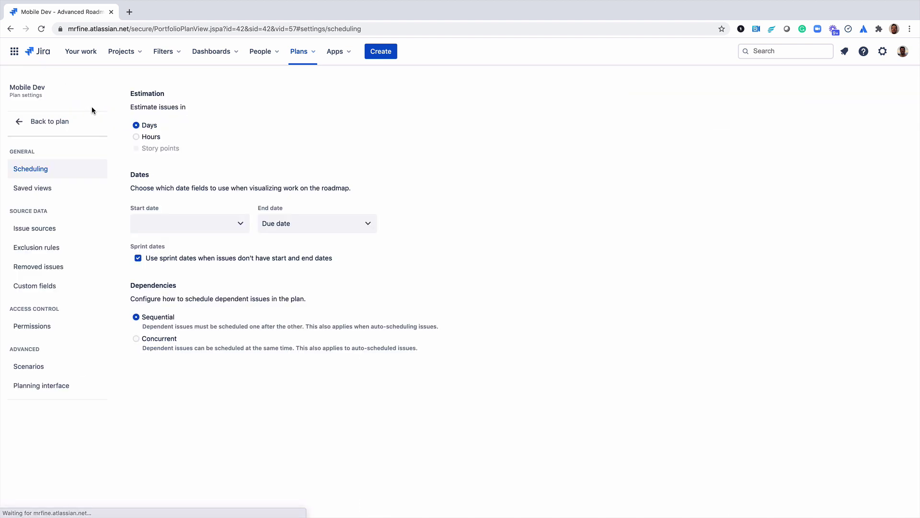
left_click(63, 272)
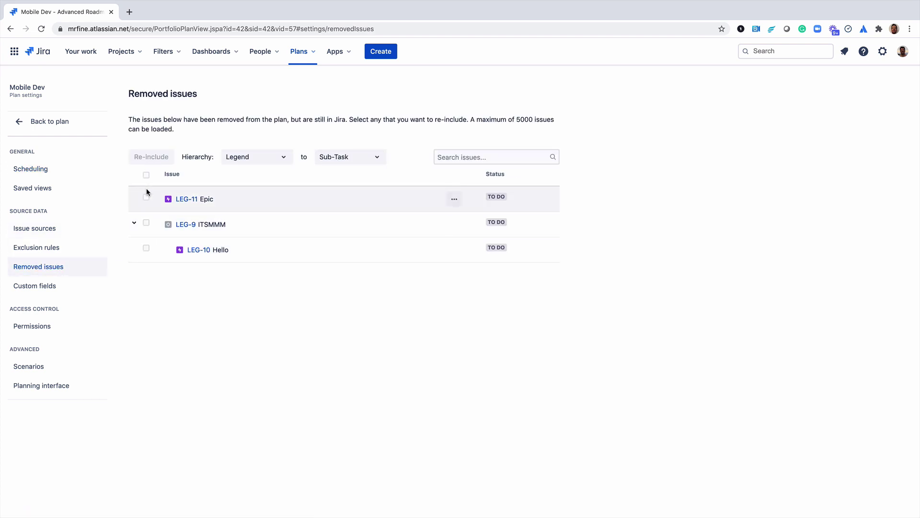
left_click(58, 249)
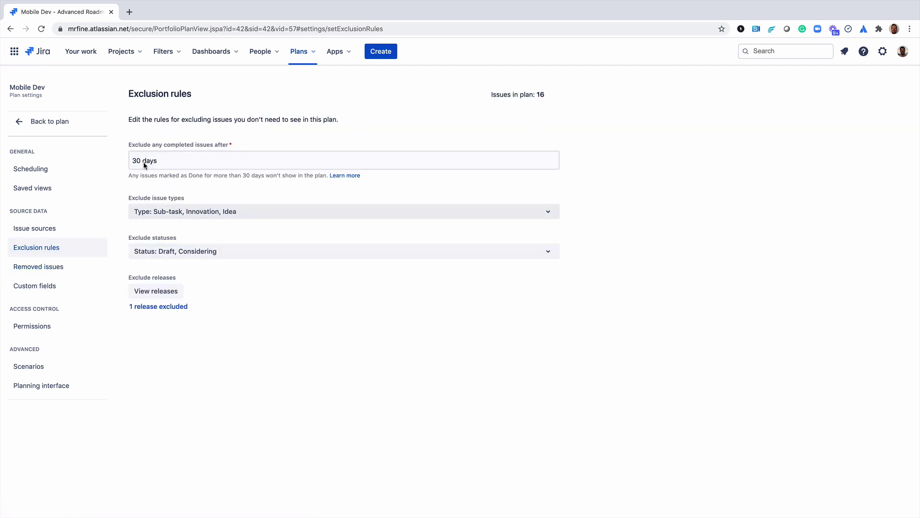
left_click(35, 229)
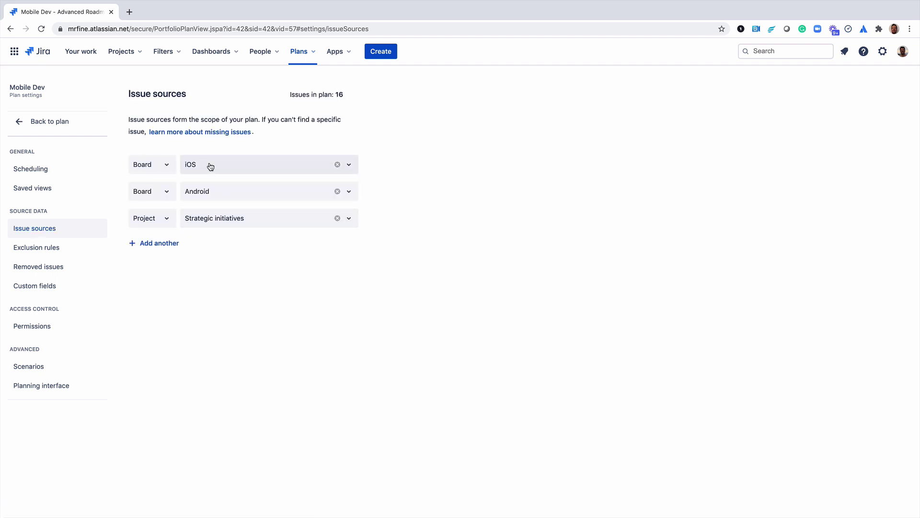
left_click(64, 127)
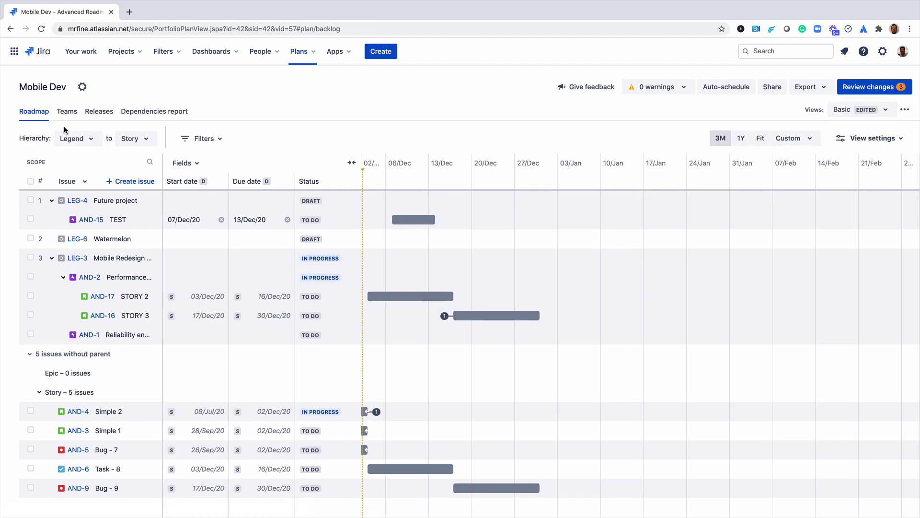